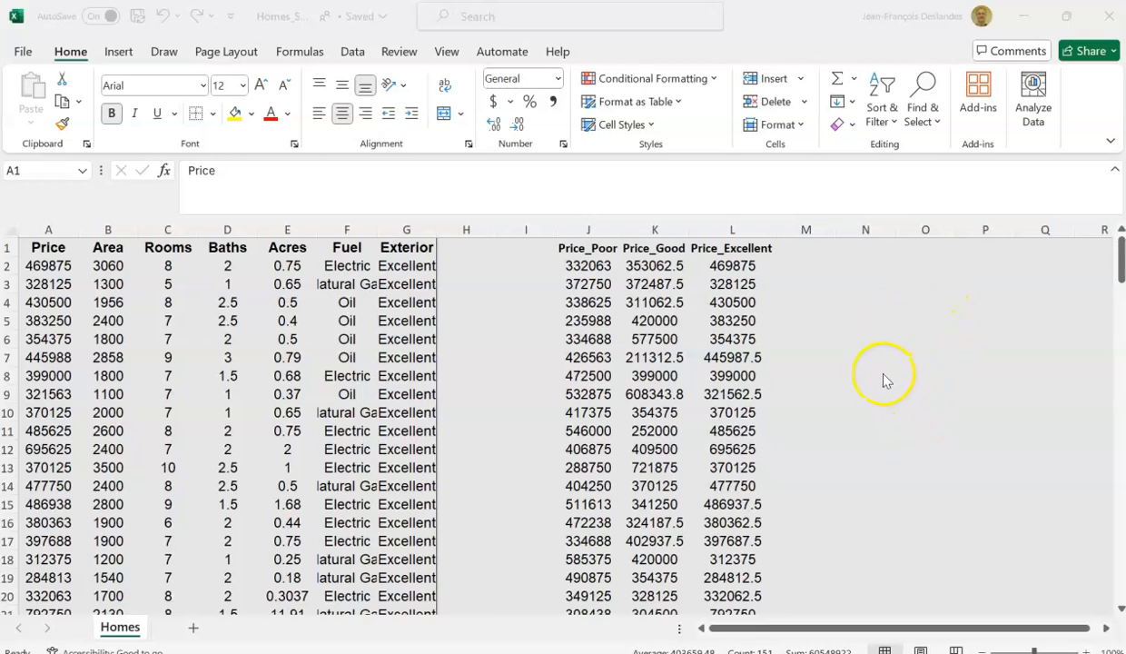
Step: Insert a Box and Whisker chart of the Price data in A1:A151 and move it slightly higher on the sheet
key(ctrl+space)
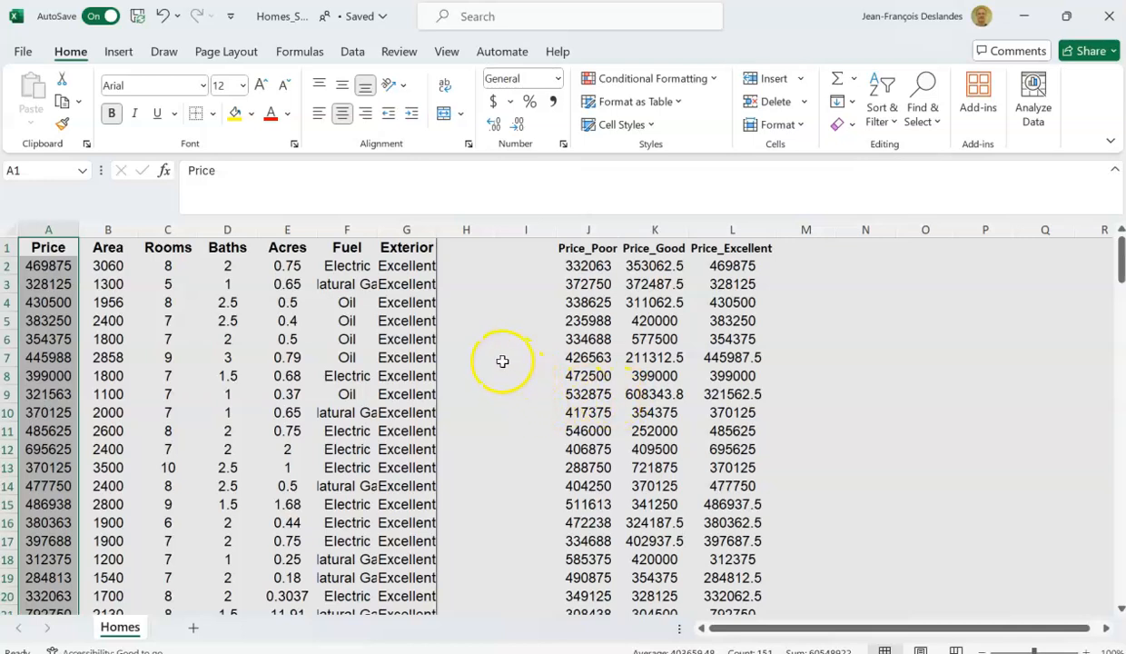
click(44, 247)
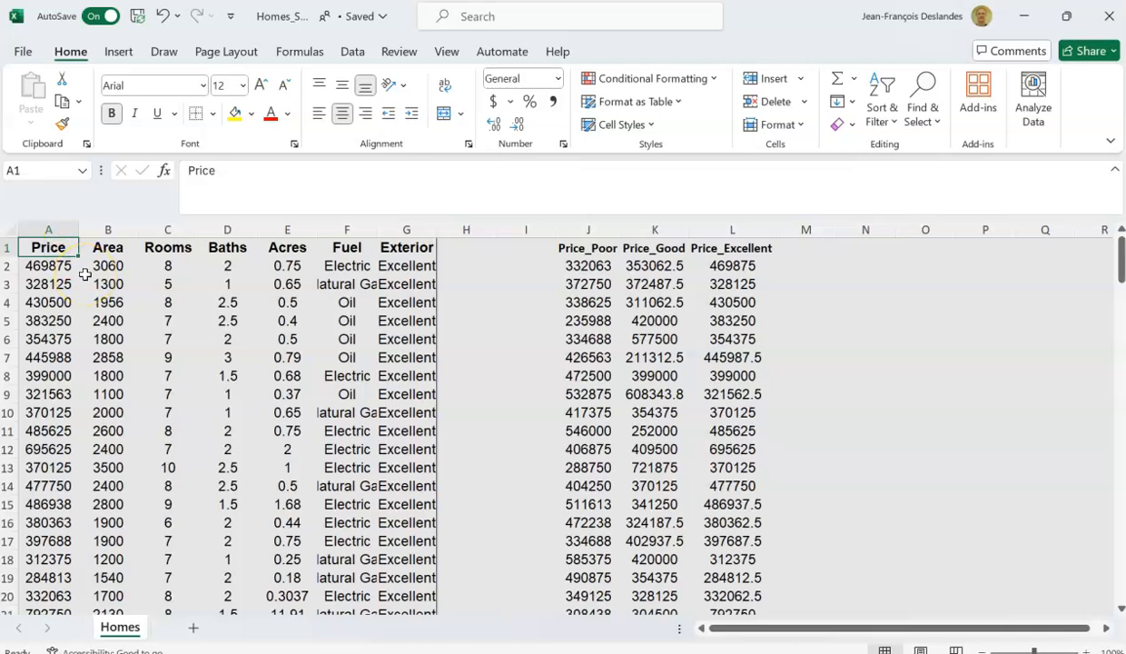
key(ctrl+shift+Down)
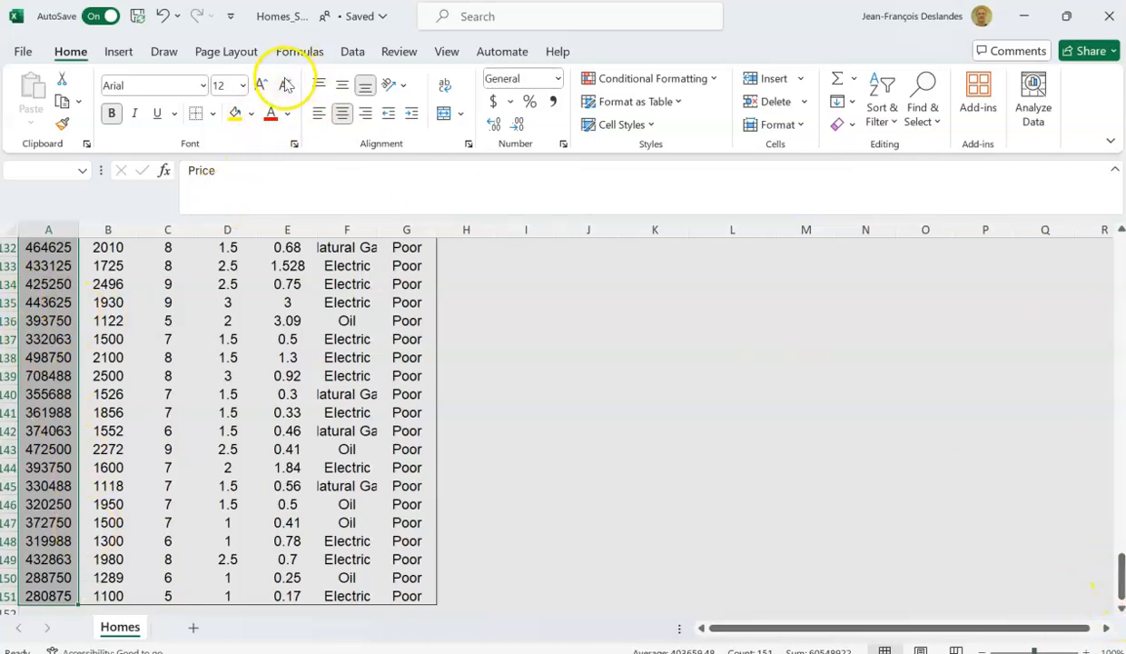
click(118, 54)
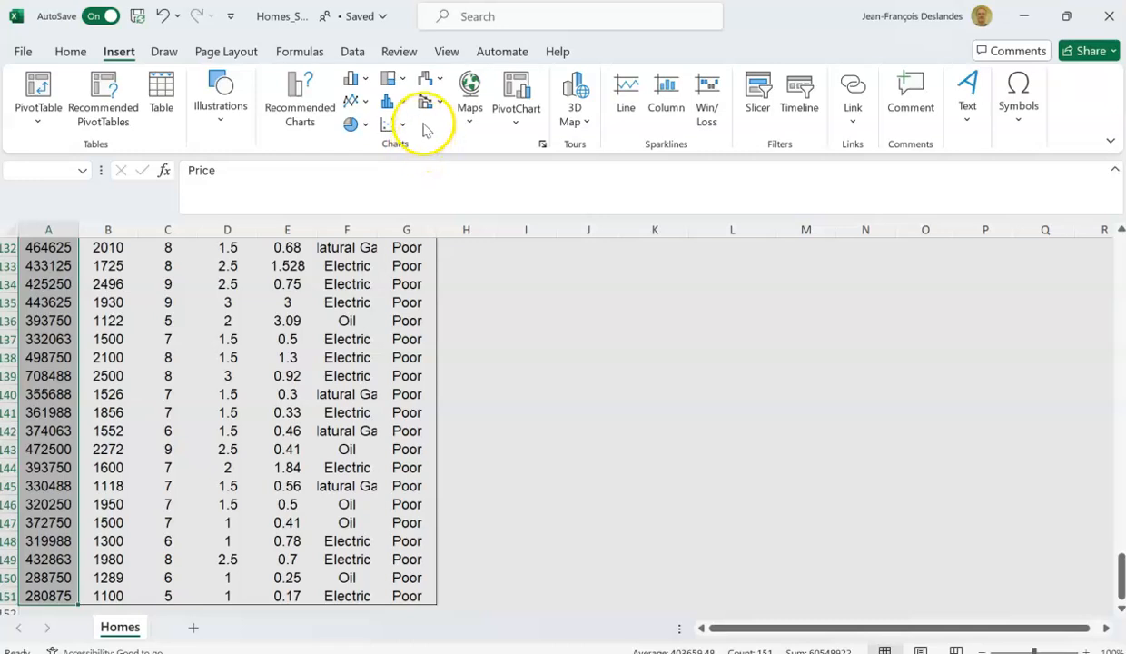
click(299, 96)
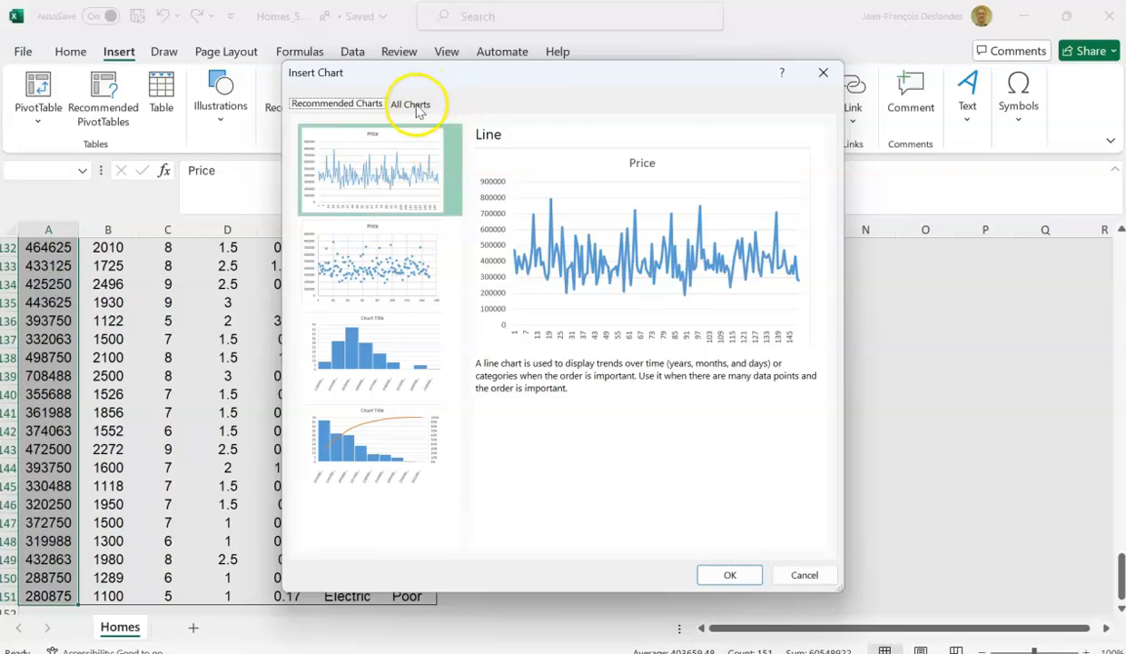
click(413, 107)
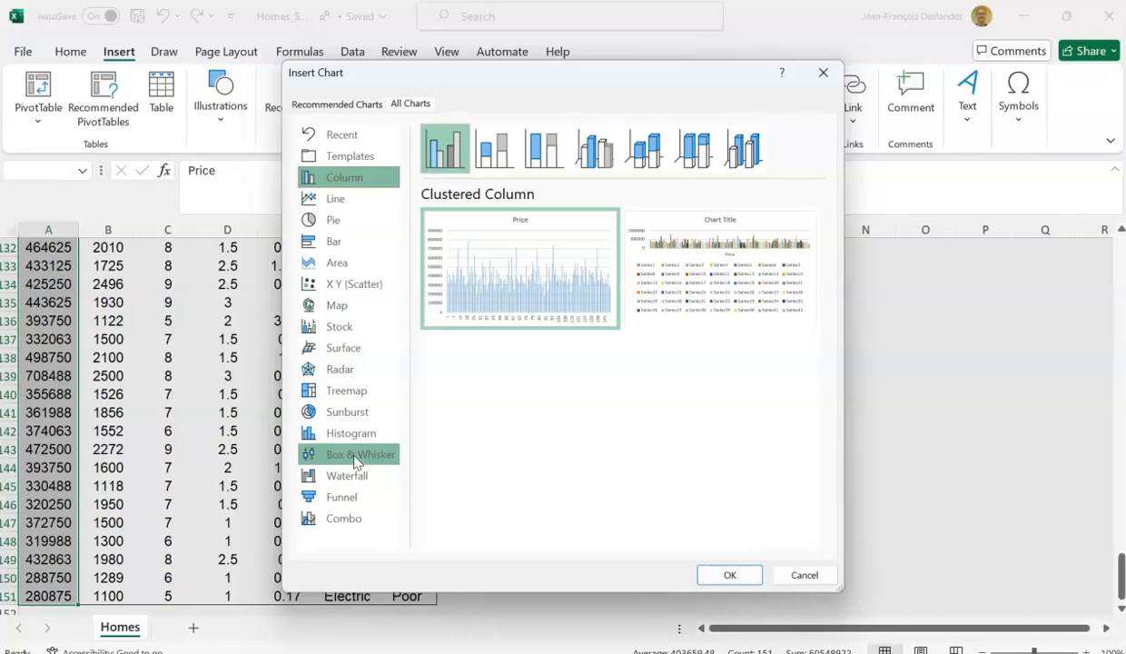
click(354, 461)
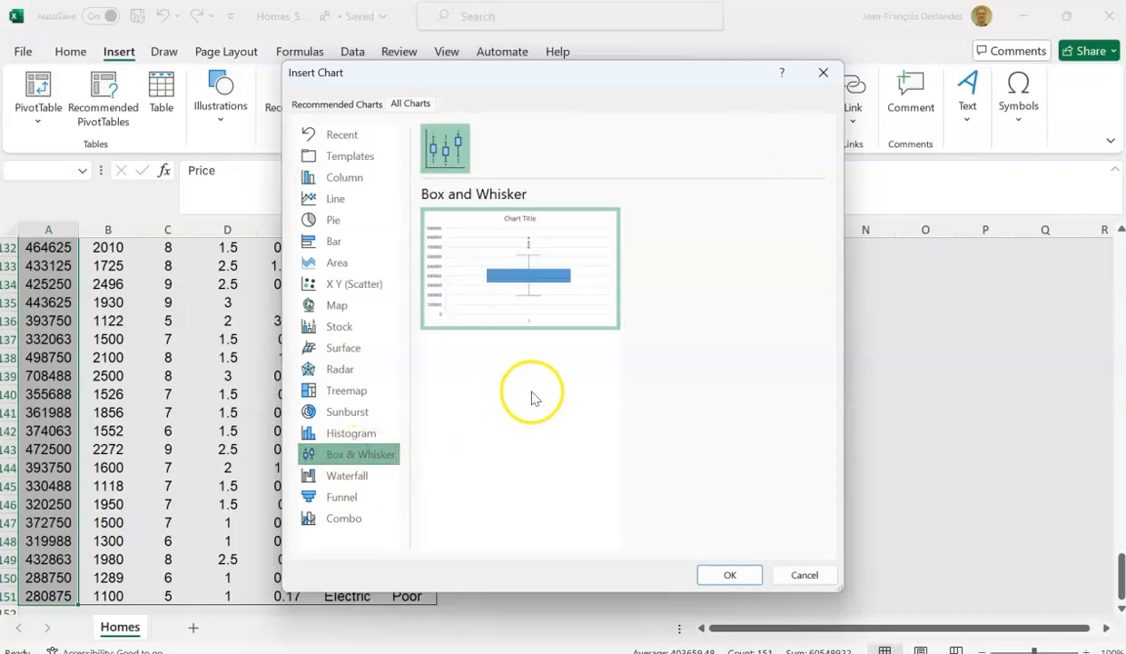
mouse_move(578, 234)
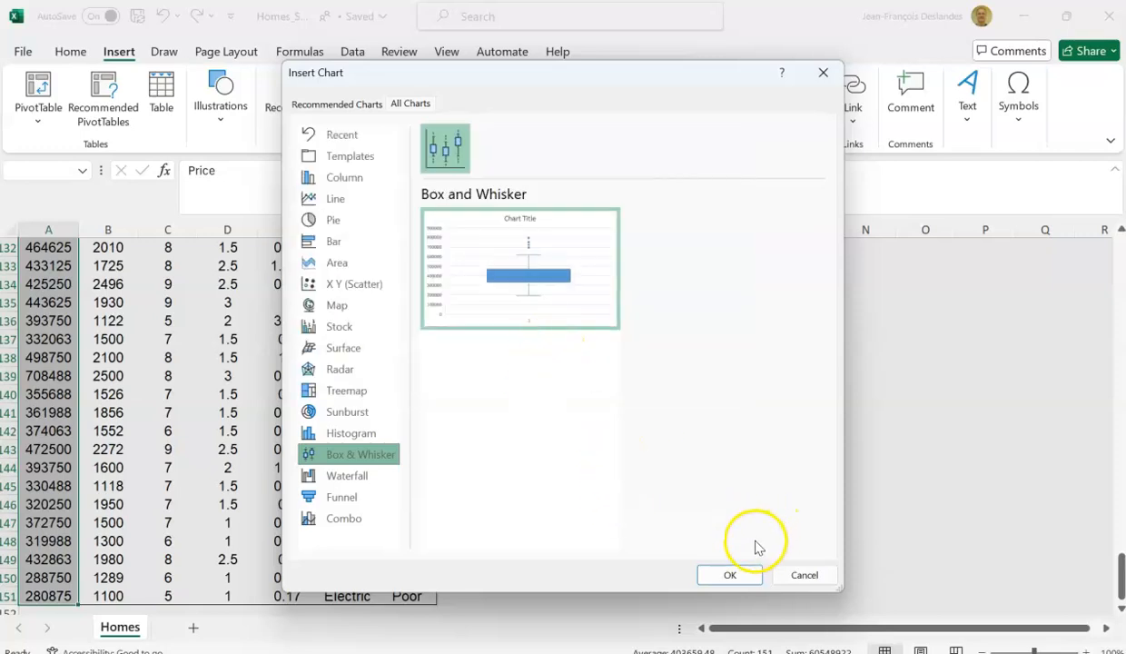
click(728, 576)
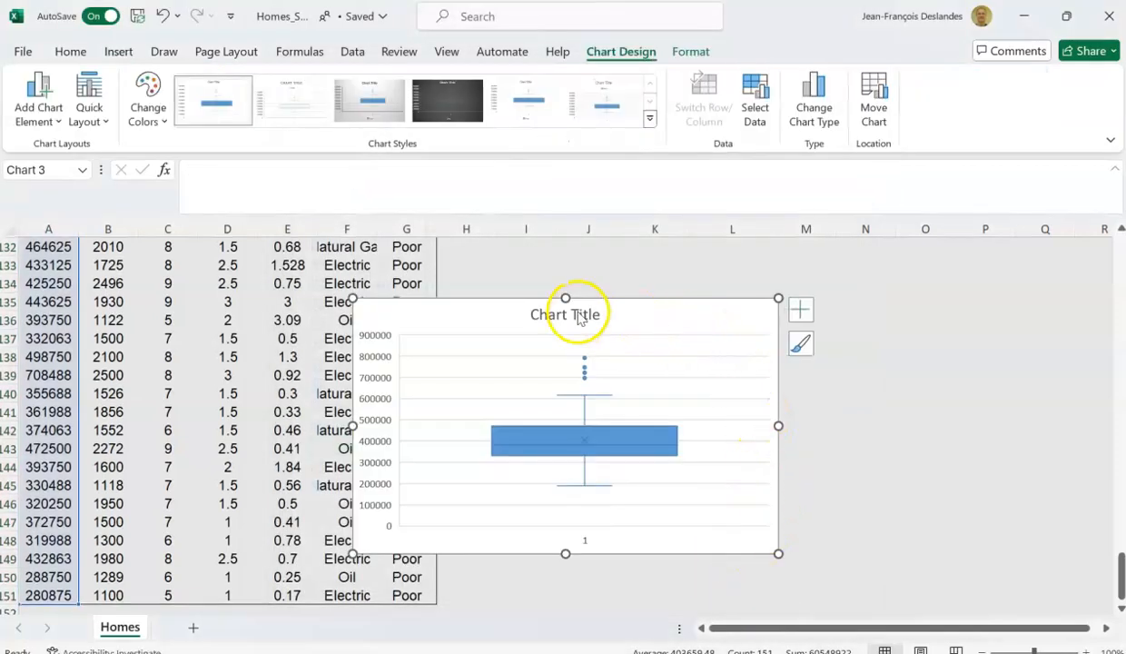
drag(660, 309, 641, 246)
click(648, 287)
Step: Title the chart "Distribution of price of homes" and delete its horizontal category axis
click(578, 260)
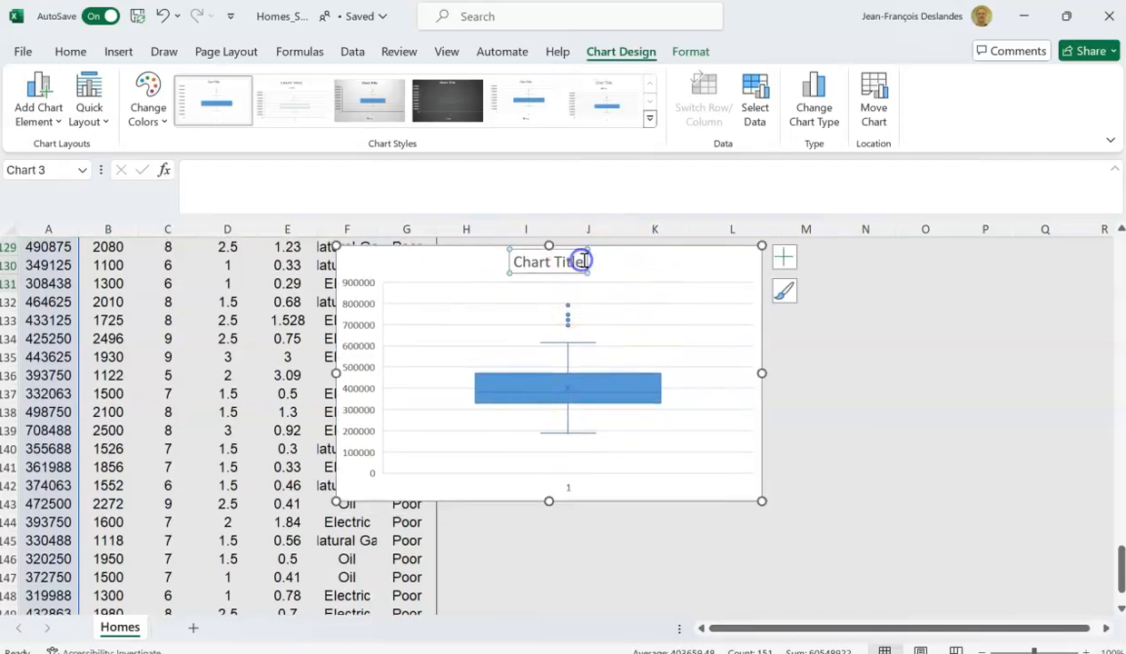
drag(579, 261, 514, 264)
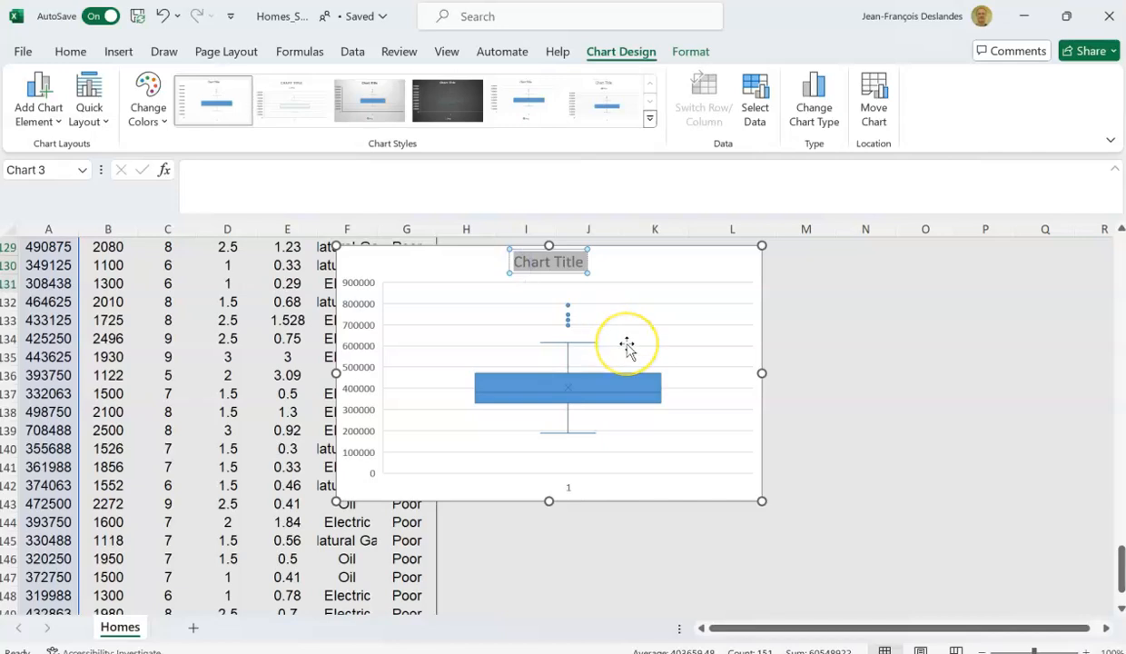
text(Distribu)
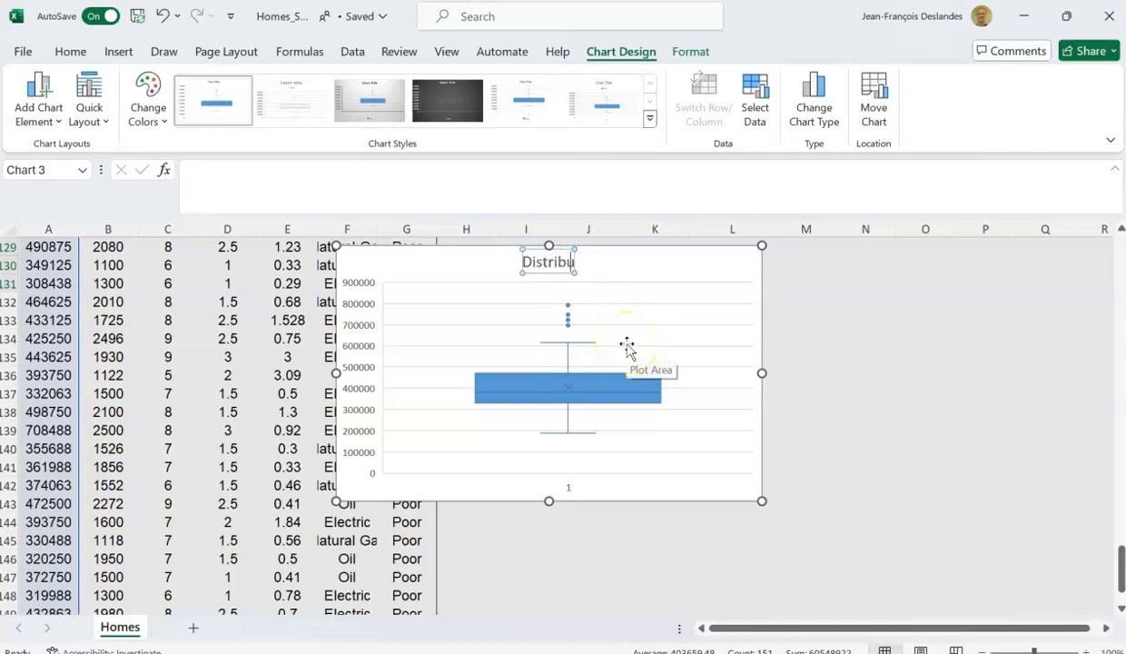
text(tion of)
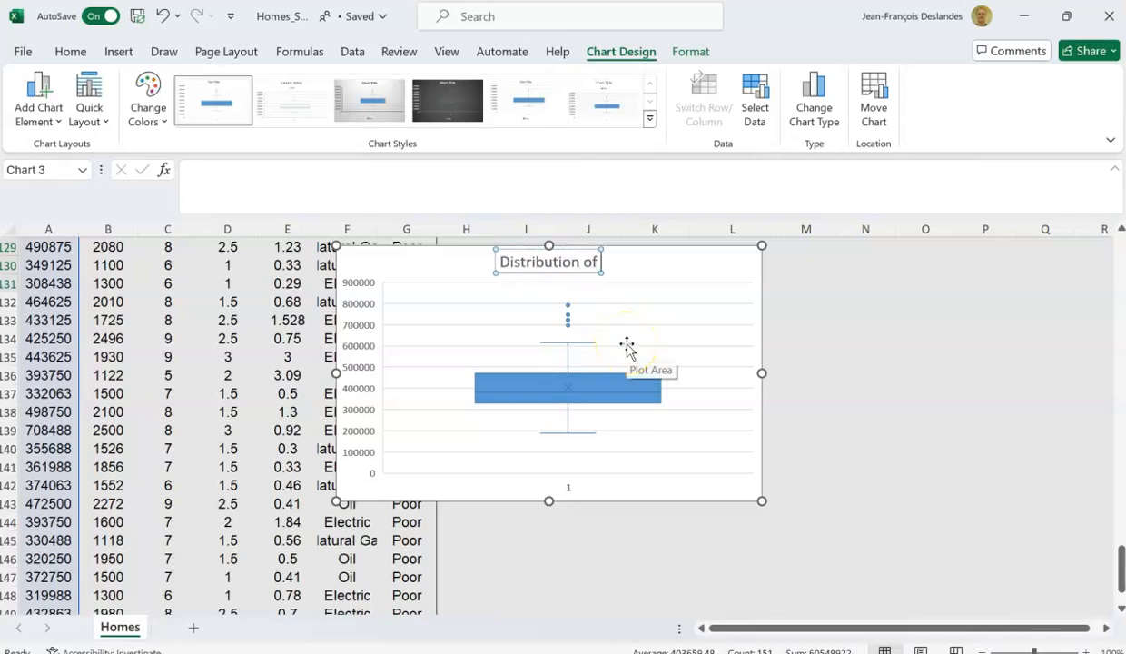
text( price of homes)
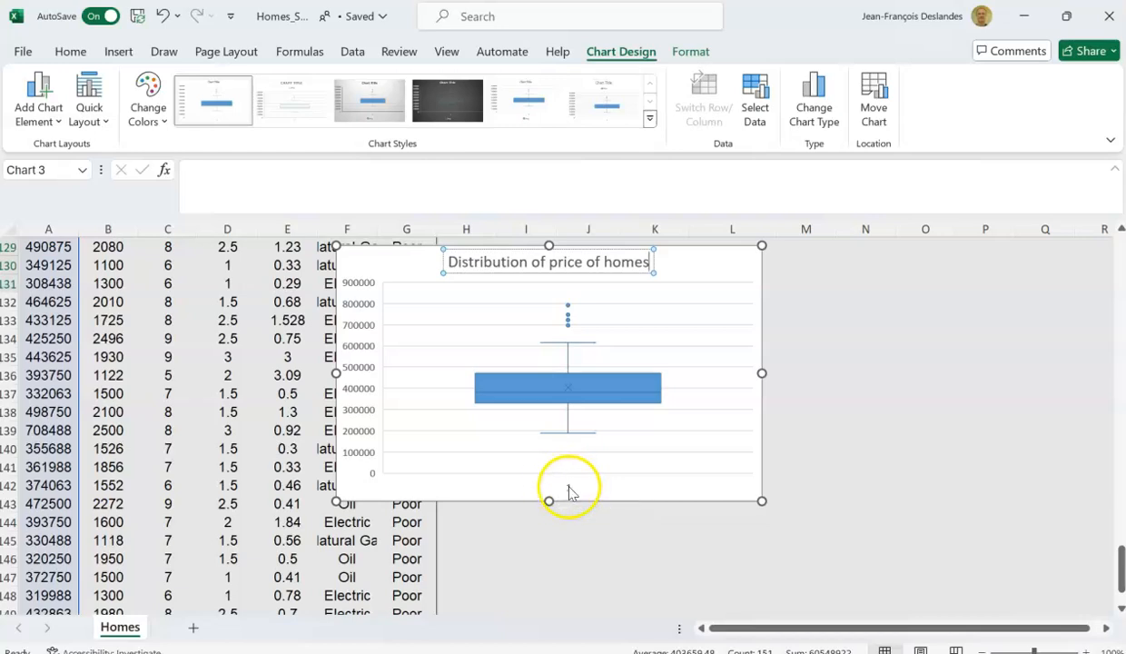
click(567, 487)
key(Delete)
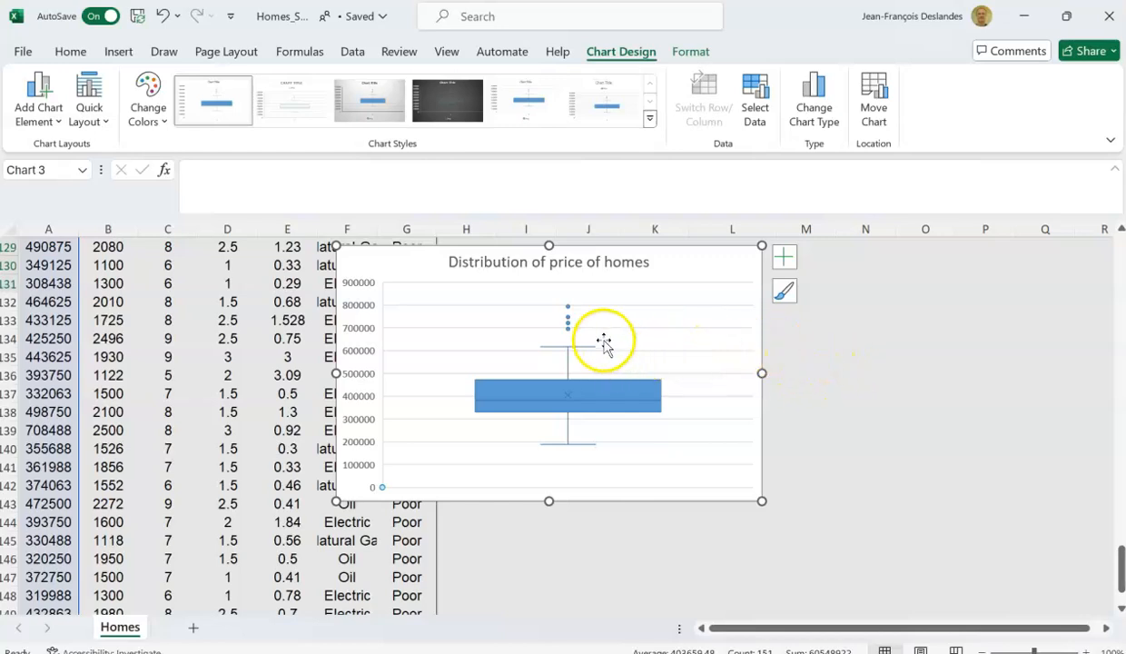
Step: Delete the "Distribution of price of homes" chart
click(831, 358)
key(Delete)
click(697, 272)
Step: Insert a Box and Whisker chart of the Price_Poor, Price_Good and Price_Excellent columns, using the range J1:L59
drag(1121, 568, 1120, 263)
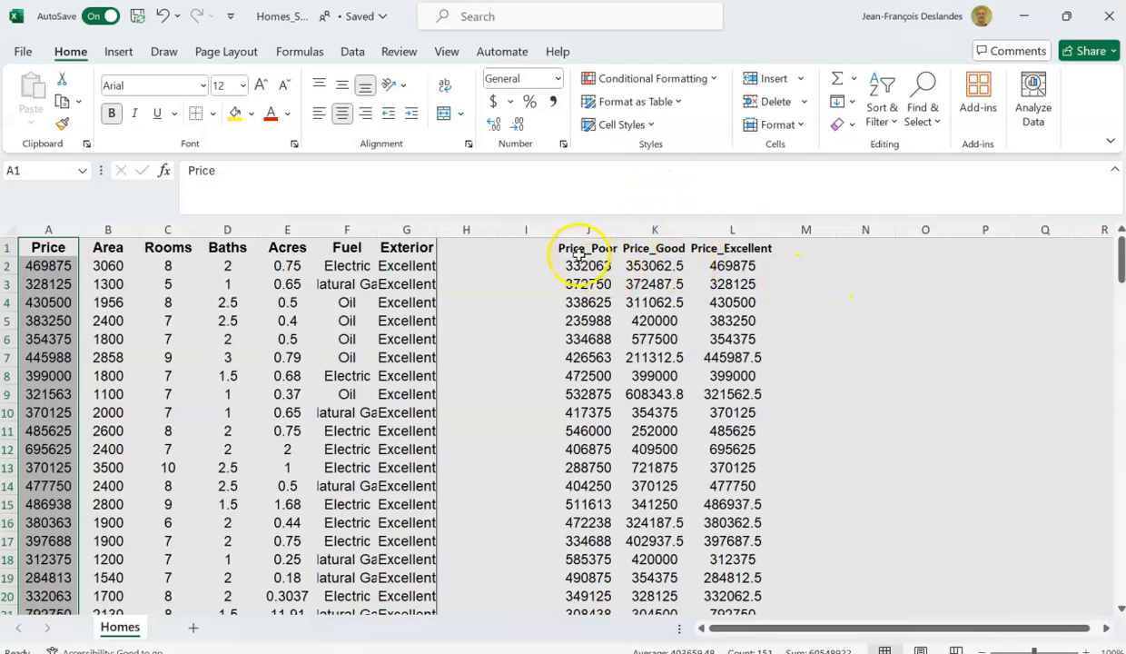
drag(577, 250, 742, 593)
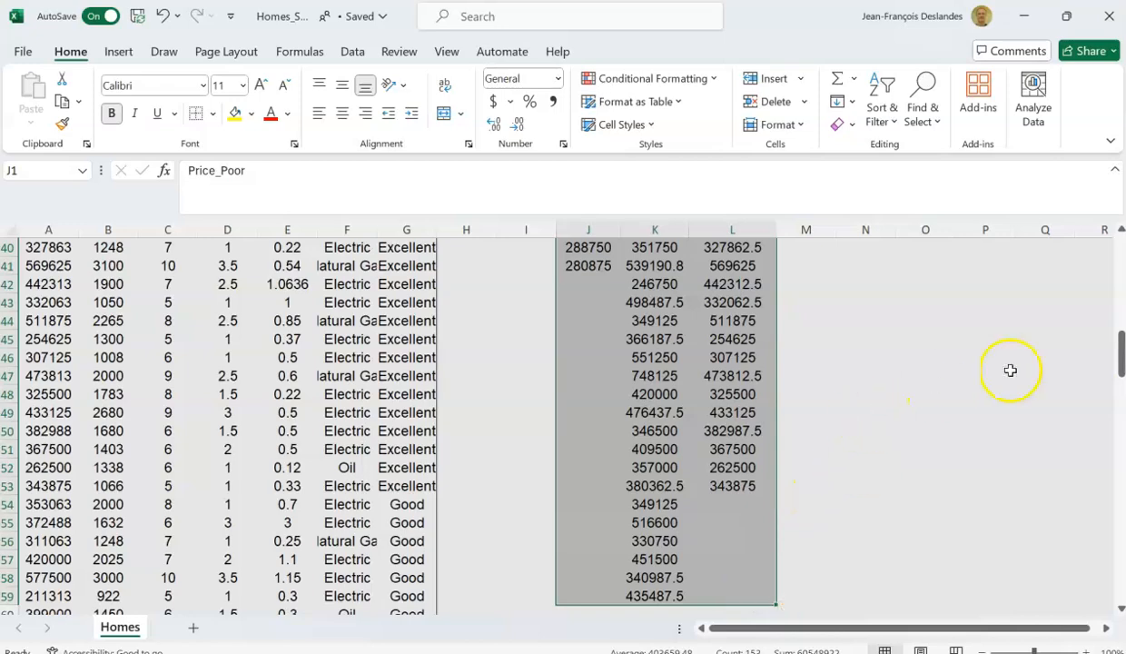
drag(1119, 350, 1109, 232)
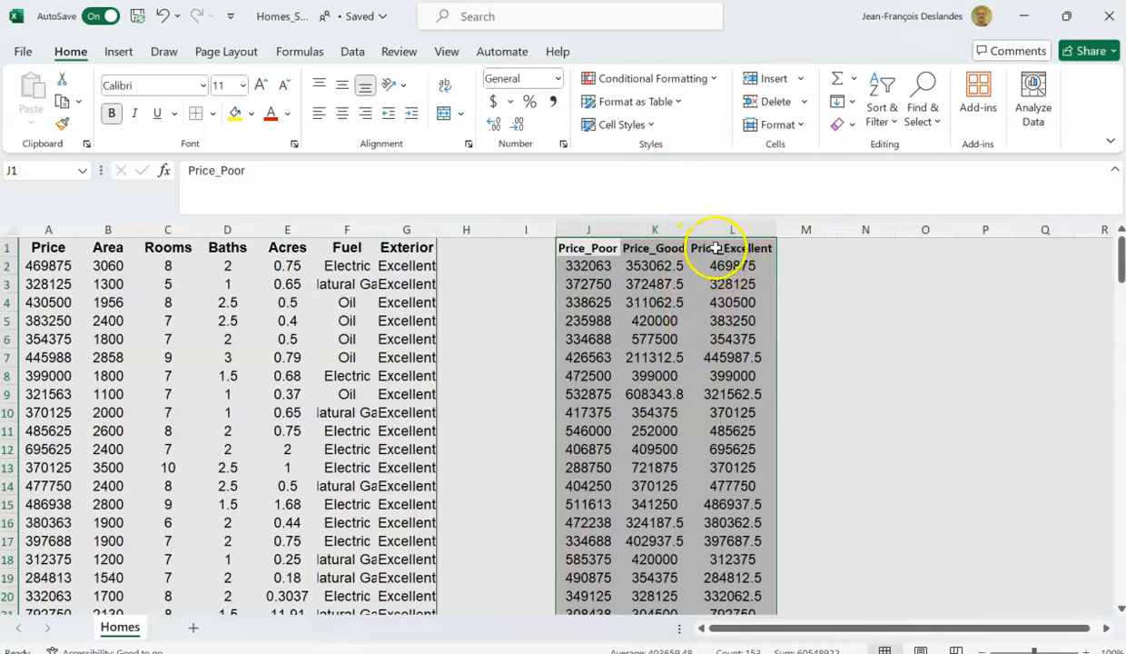
click(119, 52)
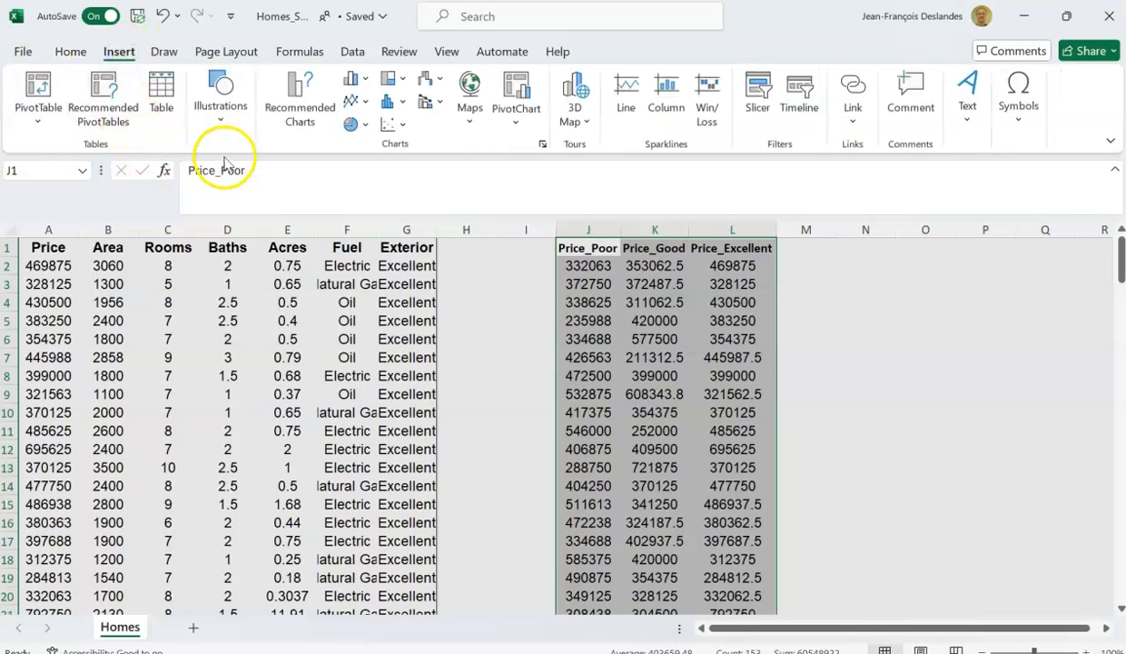
click(295, 102)
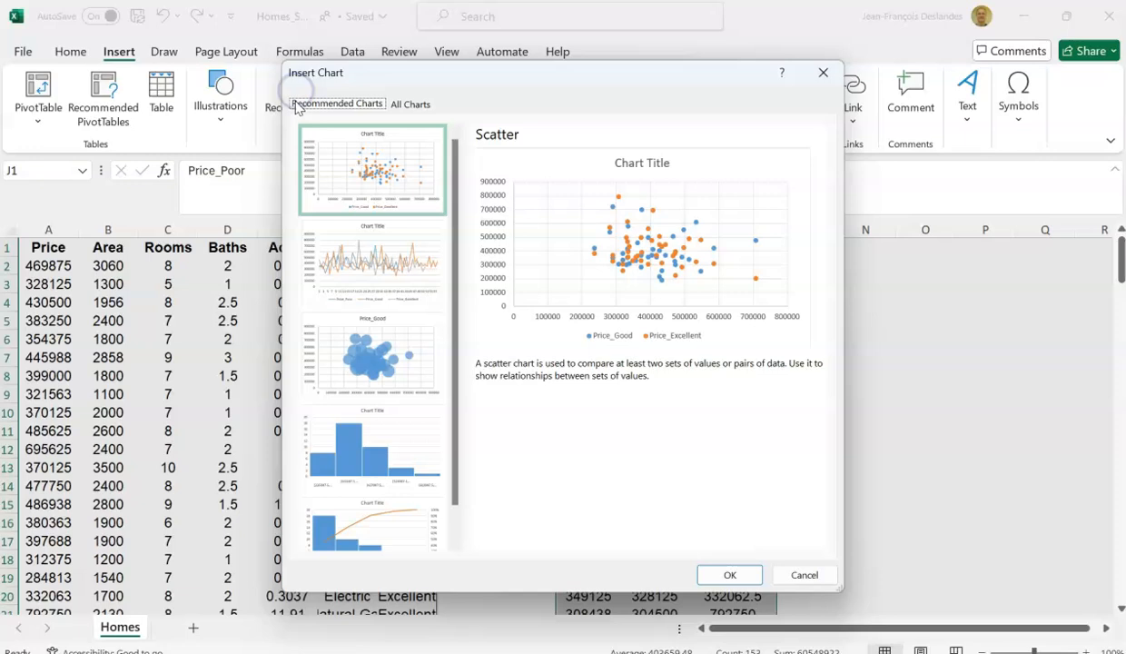
click(404, 105)
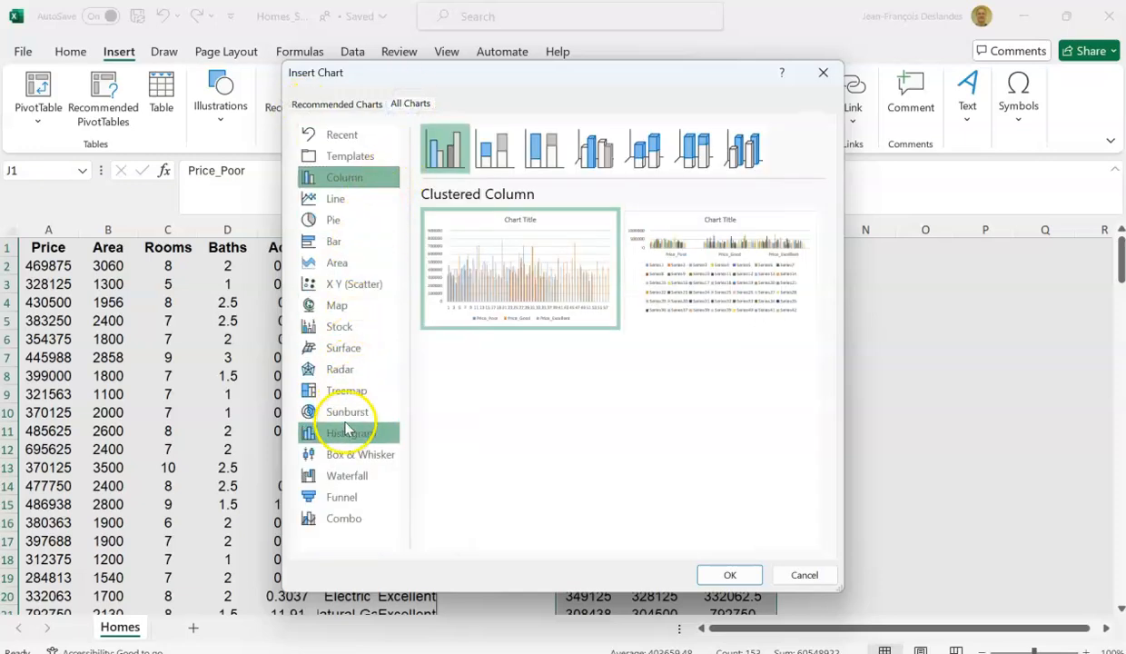
click(348, 454)
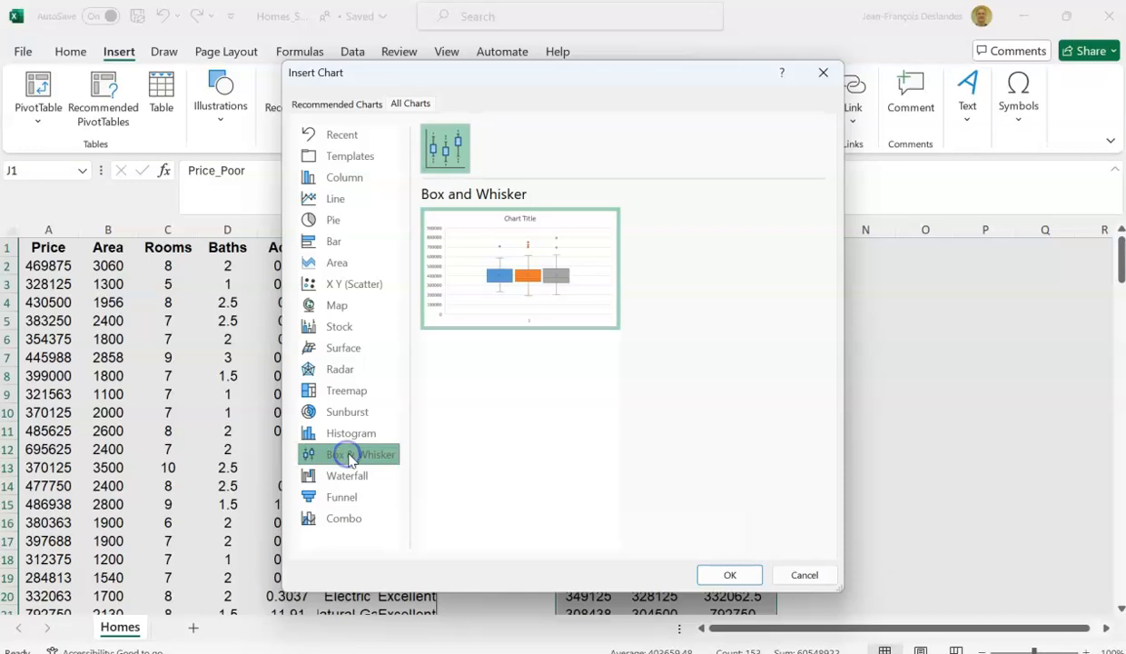
click(735, 576)
Step: Move the three-series box plot up to the first rows of the sheet and delete its horizontal category axis
drag(666, 315, 658, 254)
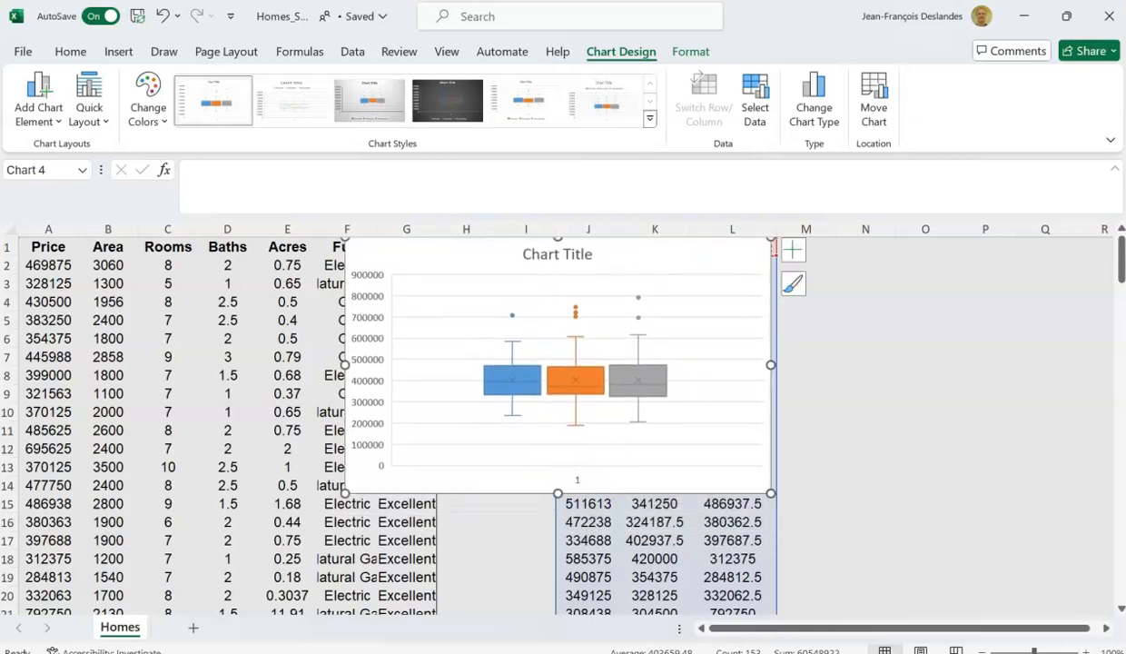
click(576, 483)
key(Delete)
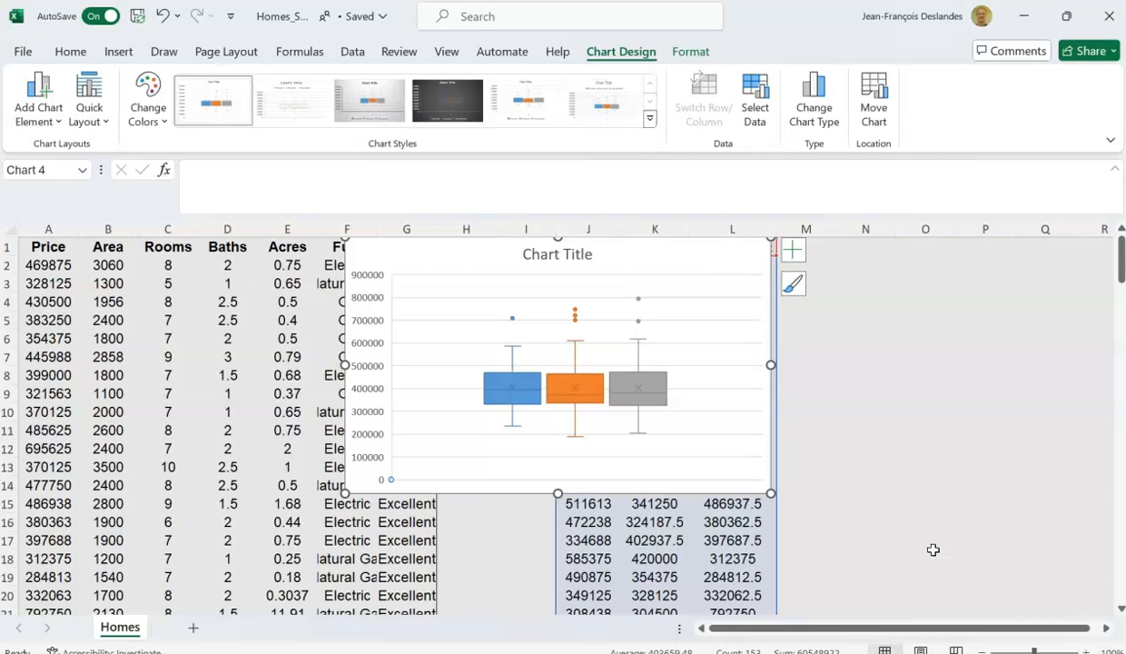